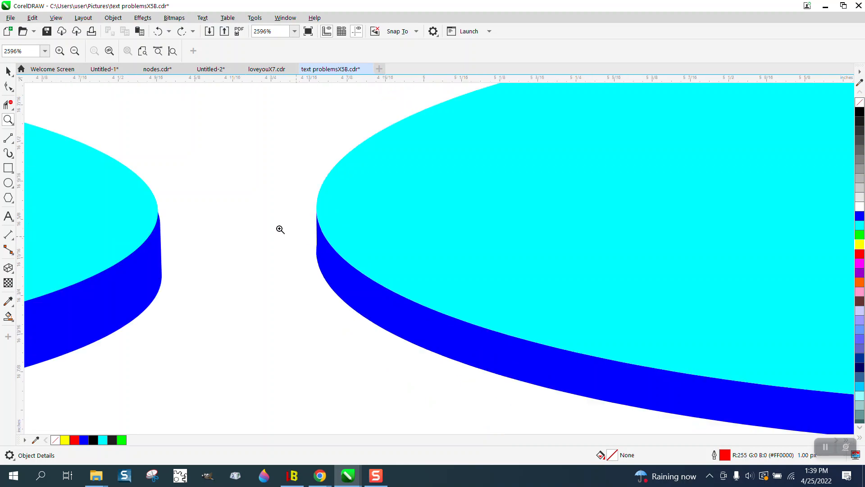
Step: Draw an ellipse about 2.19 by 0.60 inches beside the existing discs and place a copy about 0.06 inches directly below it
click(8, 182)
scroll(346, 207, down, 2)
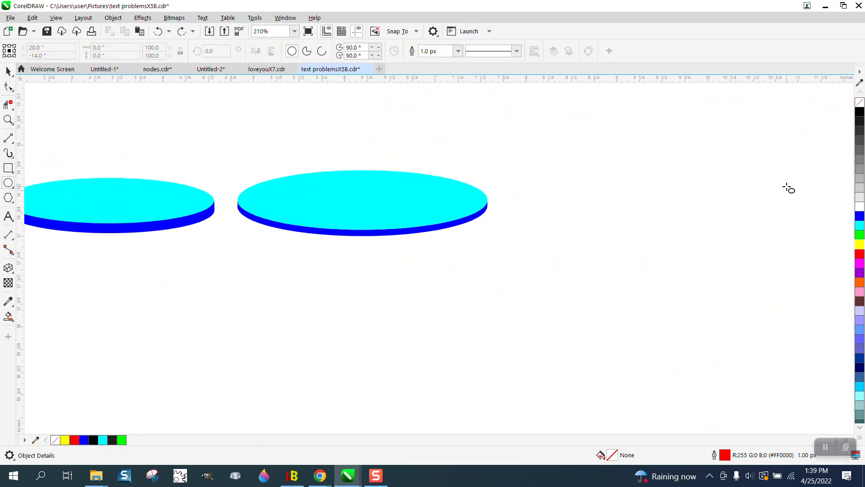
drag(787, 187, 587, 242)
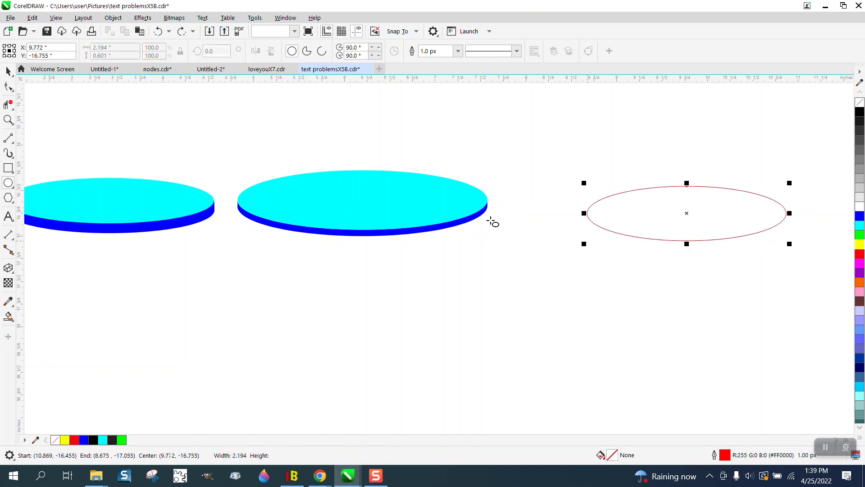
click(8, 70)
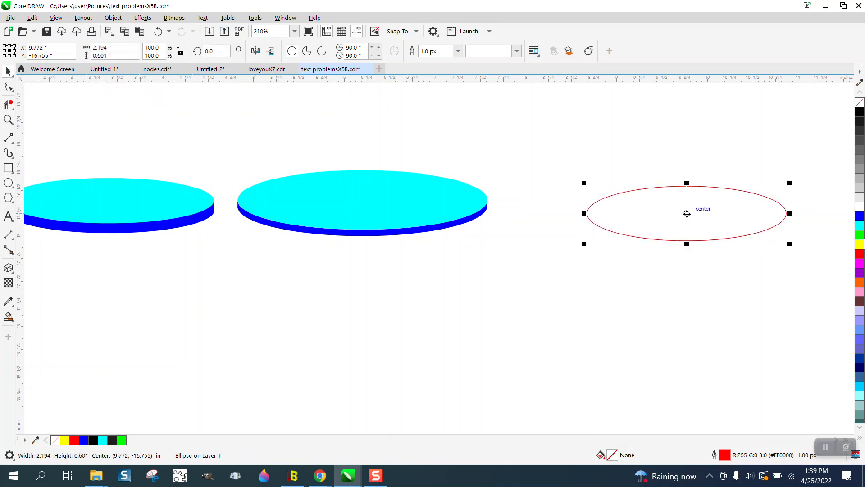
drag(686, 213, 691, 224)
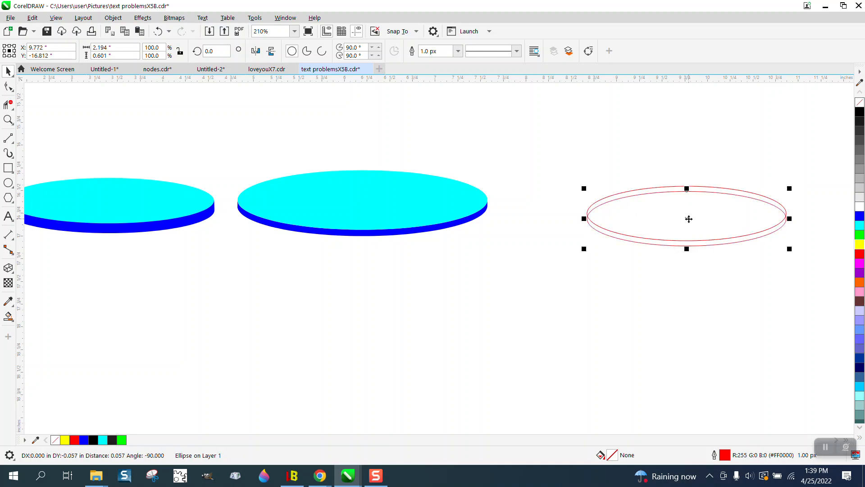
Step: Draw a two-point line about 0.065 inches long joining the leftmost edges of the two overlapping ellipses
click(8, 119)
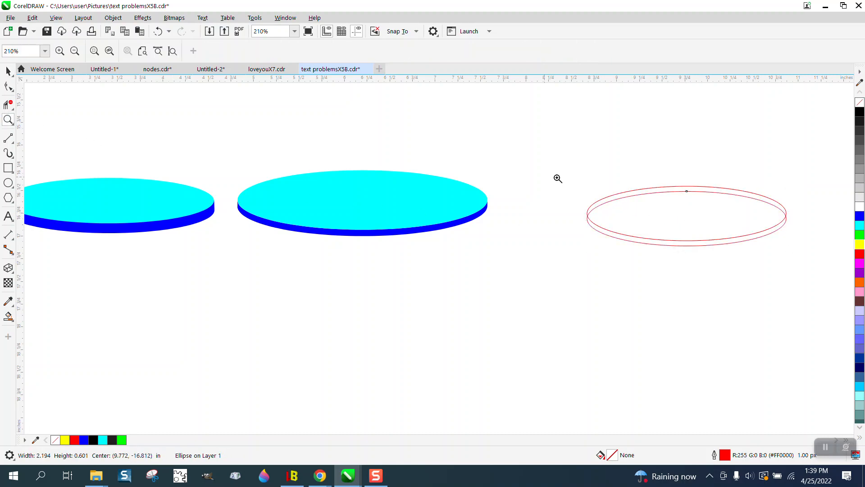
click(593, 211)
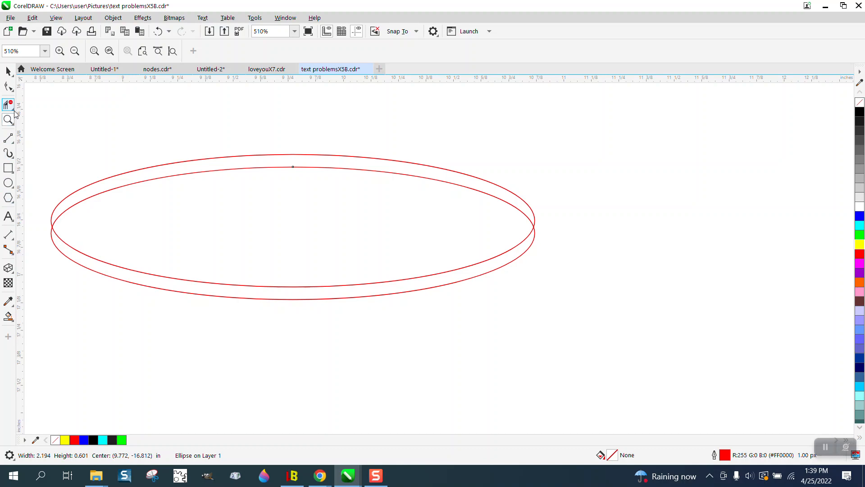
drag(128, 265, 127, 265)
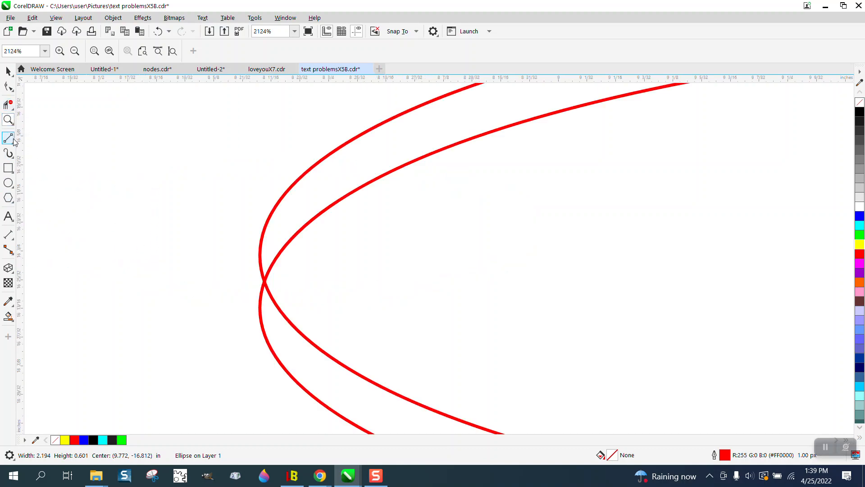
click(8, 138)
click(40, 137)
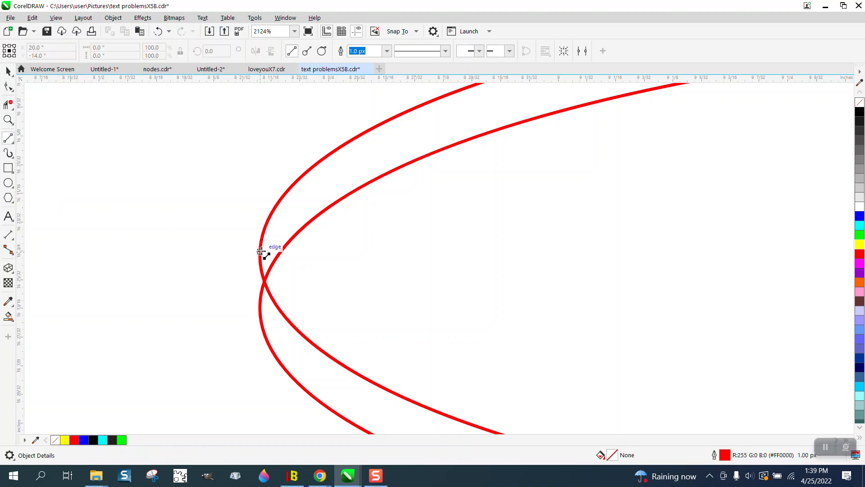
drag(259, 249, 260, 306)
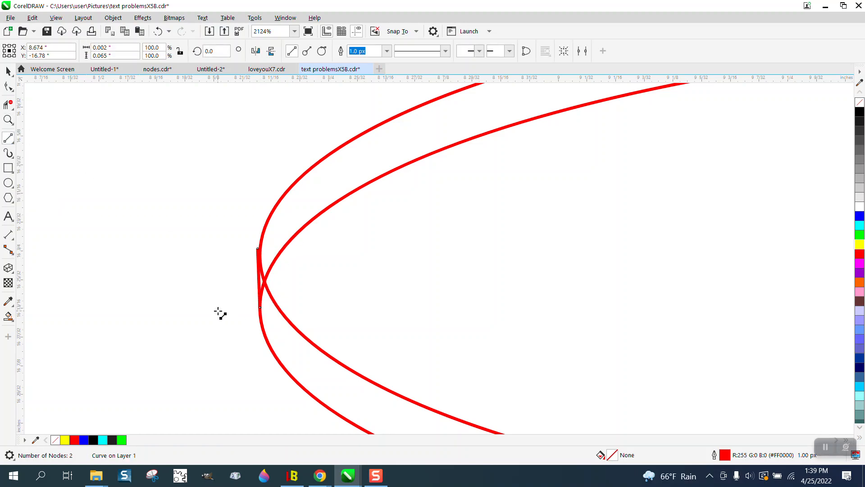
Step: Move the upper node of the left connecting line onto the upper ellipse's edge, making the line vertical
click(8, 119)
drag(224, 224, 342, 305)
click(6, 90)
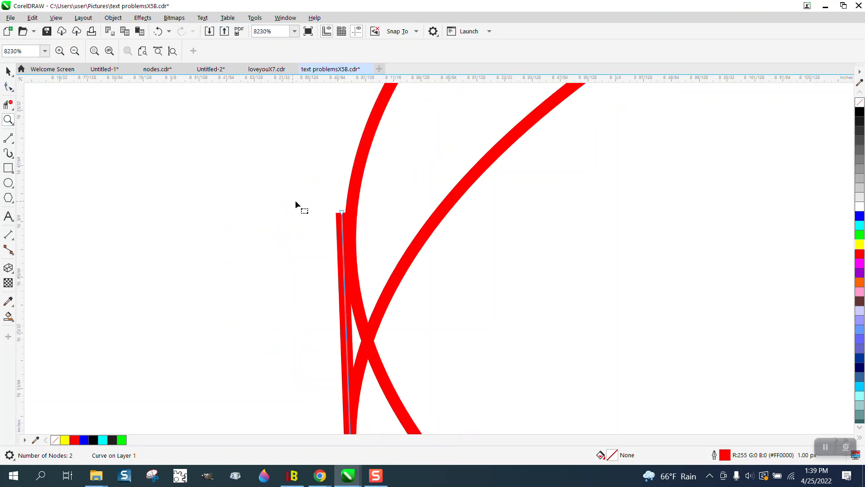
click(344, 213)
drag(342, 213, 352, 212)
scroll(169, 185, down, 1)
scroll(144, 178, down, 3)
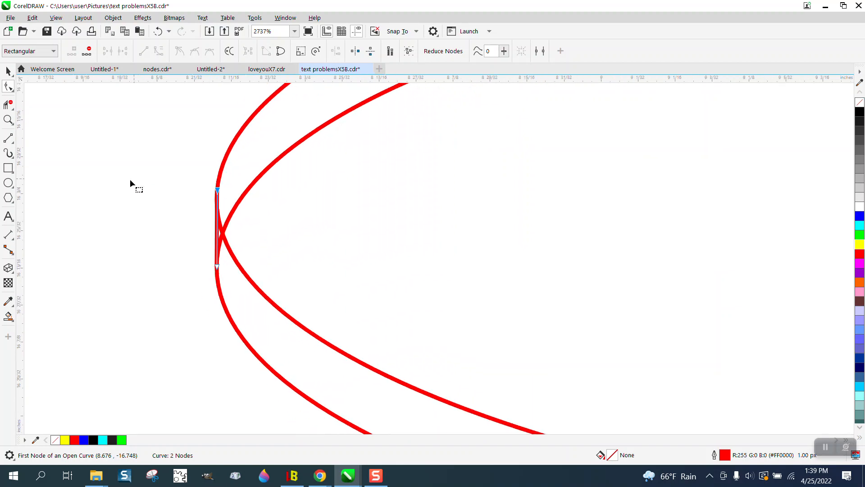
Step: Join the ellipses' rightmost edges with a two-point line about 0.057 inches long, and straighten it by moving its upper node onto the ellipse
click(8, 71)
scroll(36, 136, down, 2)
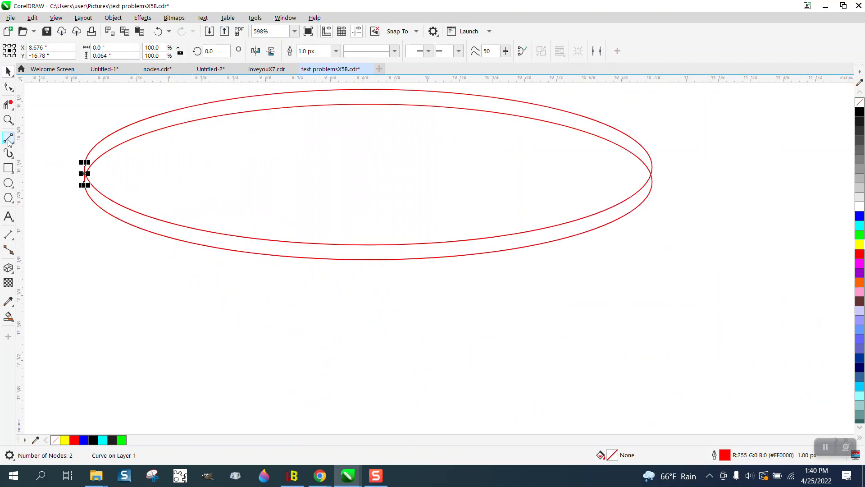
click(8, 120)
drag(671, 207, 672, 207)
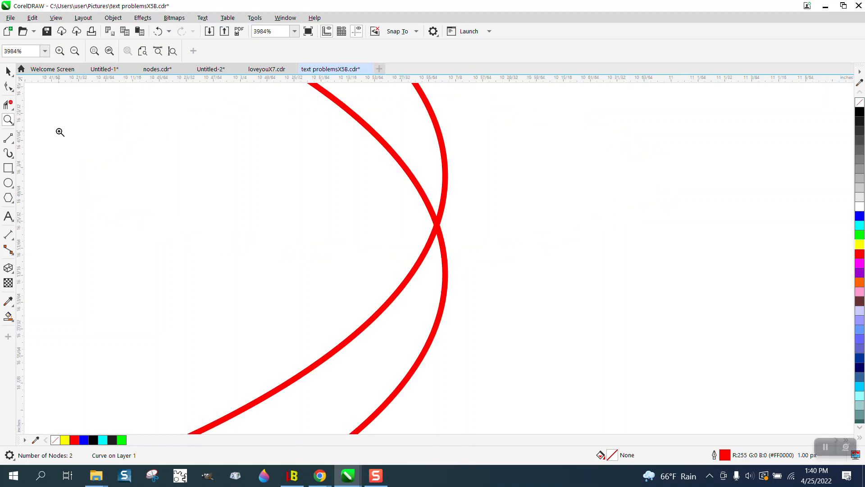
click(14, 144)
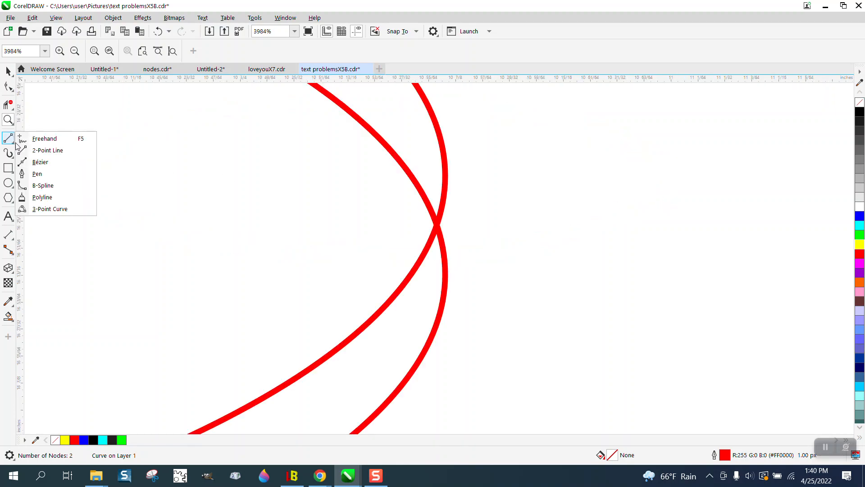
click(36, 148)
drag(449, 167, 447, 263)
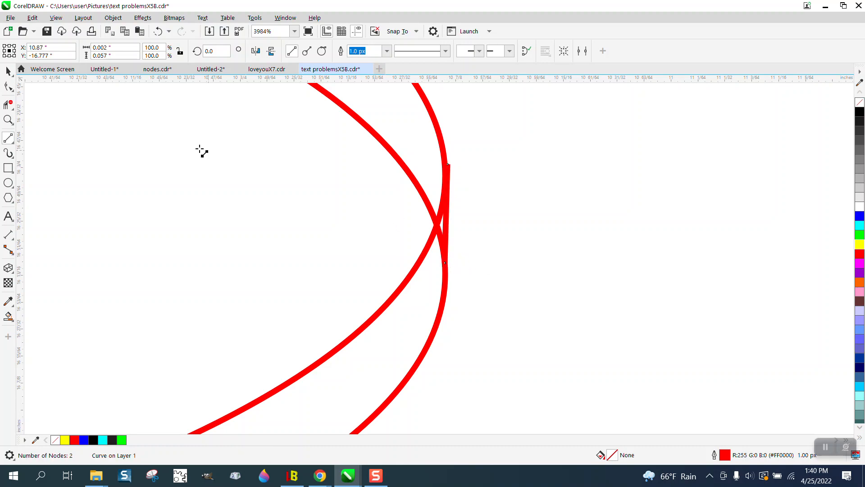
key(F10)
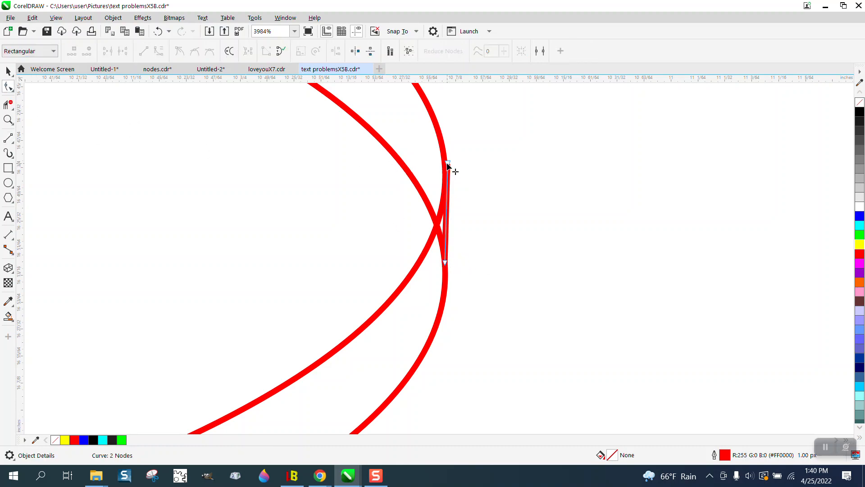
drag(447, 165, 445, 164)
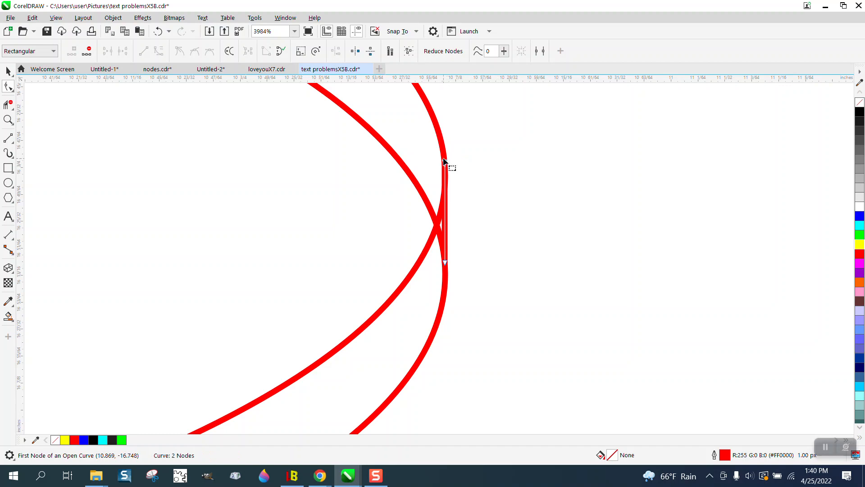
Step: Use Virtual Segment Delete to remove the upper ellipse's short overlap beside the right line and the lower ellipse's upper arc
click(7, 105)
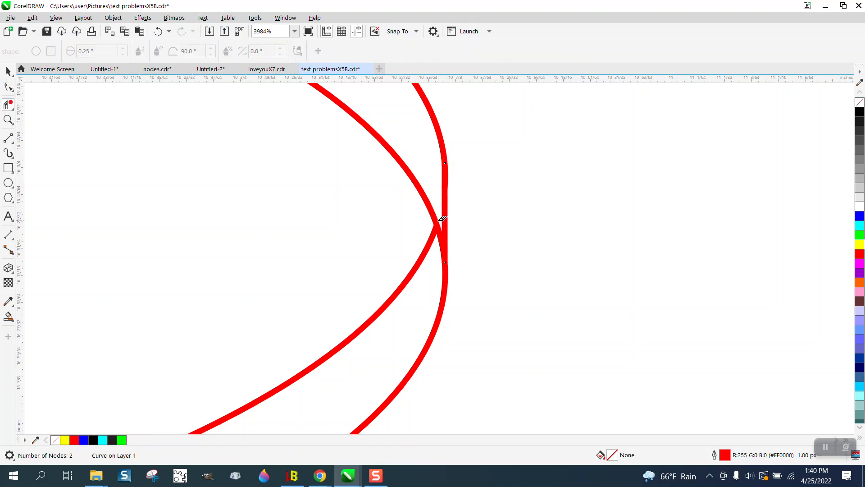
scroll(434, 209, down, 6)
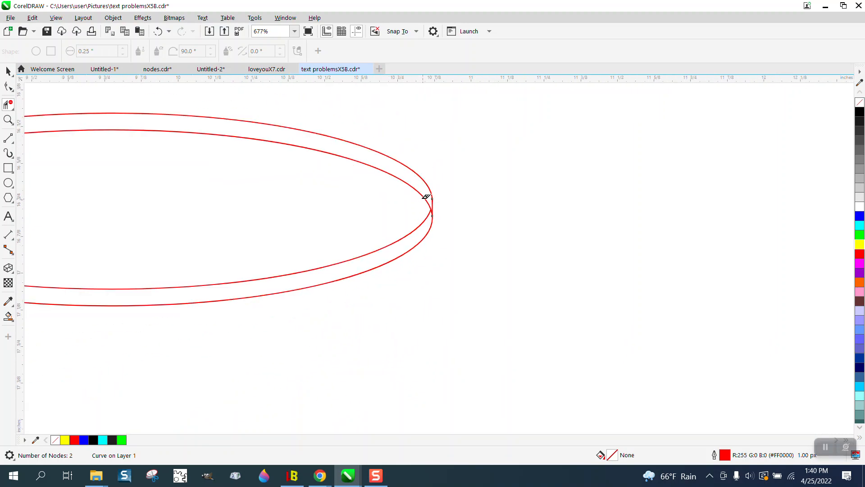
click(420, 193)
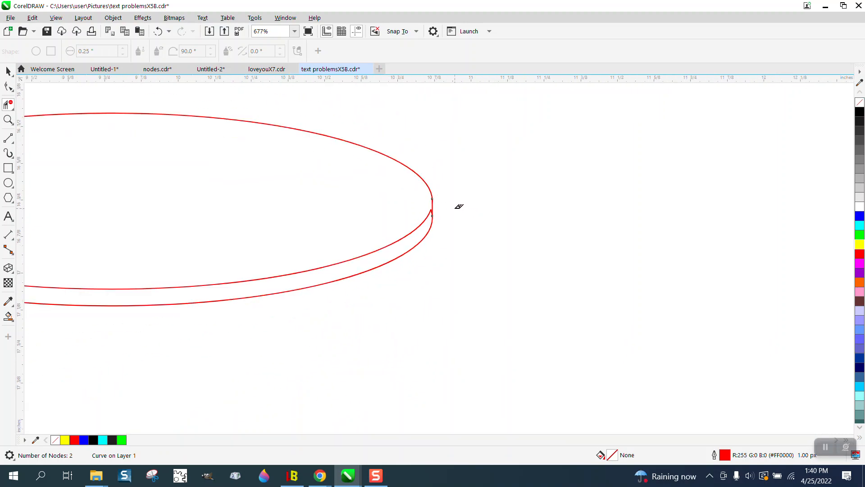
Step: Delete the leftover end node of the lower ellipse's curve at the right crossing point
click(8, 119)
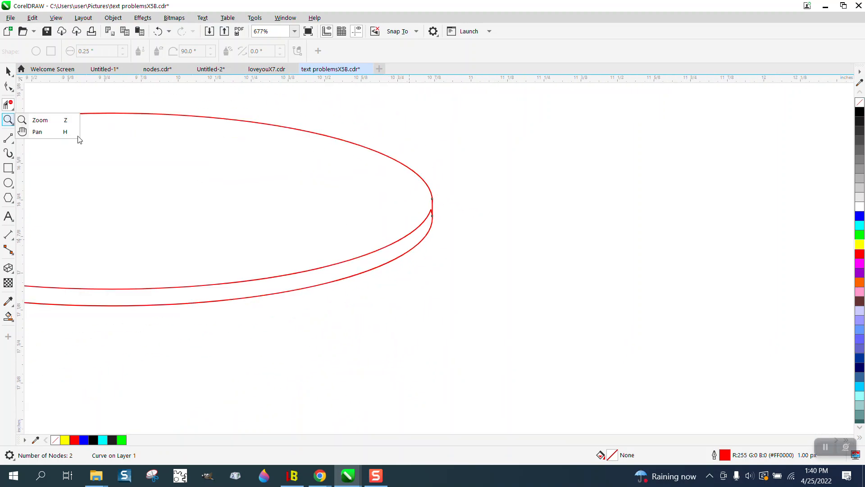
click(39, 120)
drag(414, 201, 503, 238)
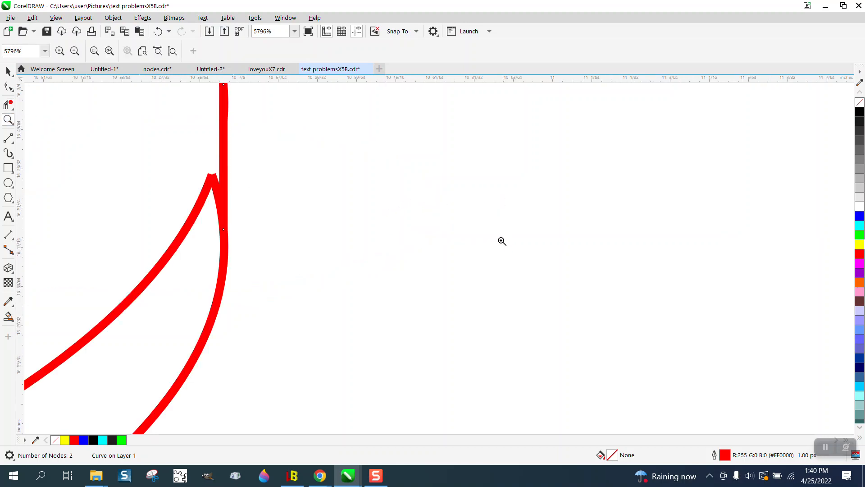
click(8, 86)
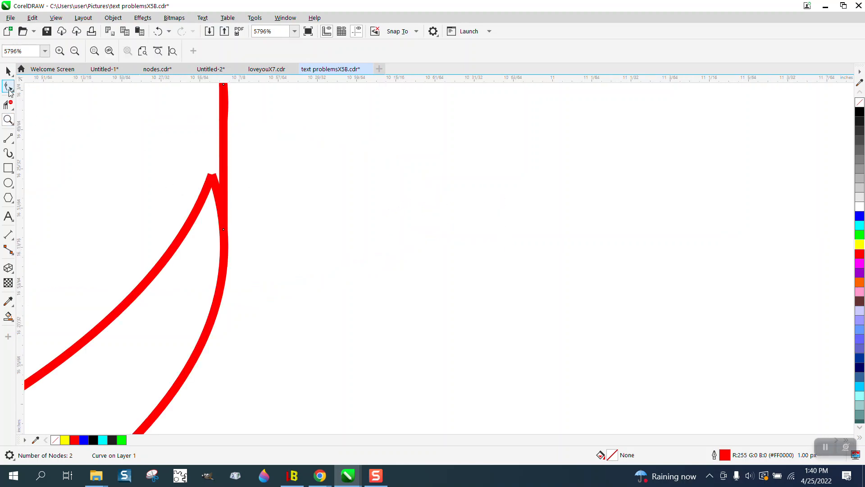
click(212, 181)
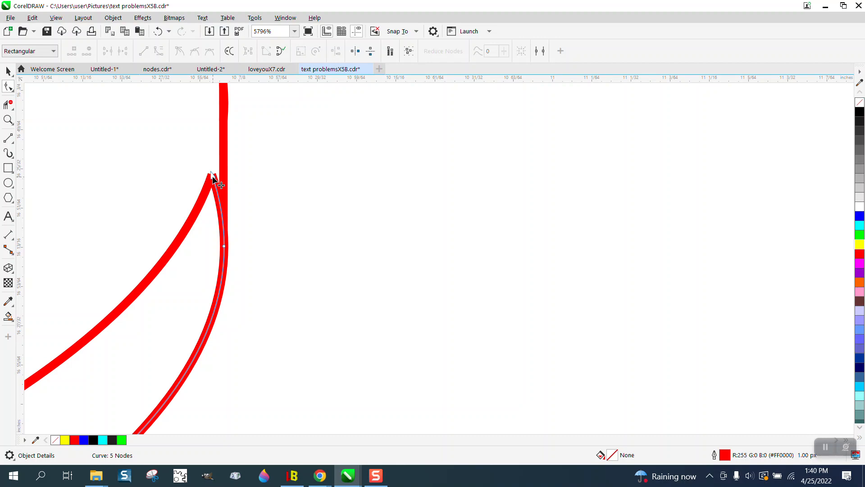
drag(212, 174, 221, 177)
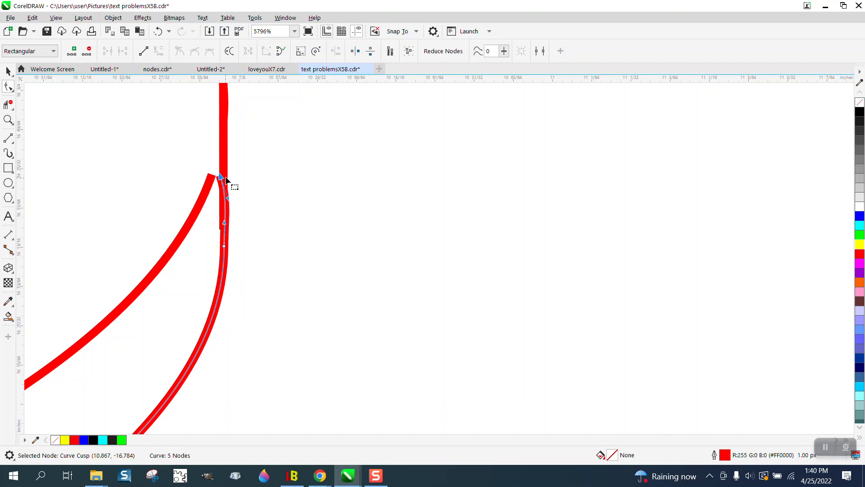
key(Delete)
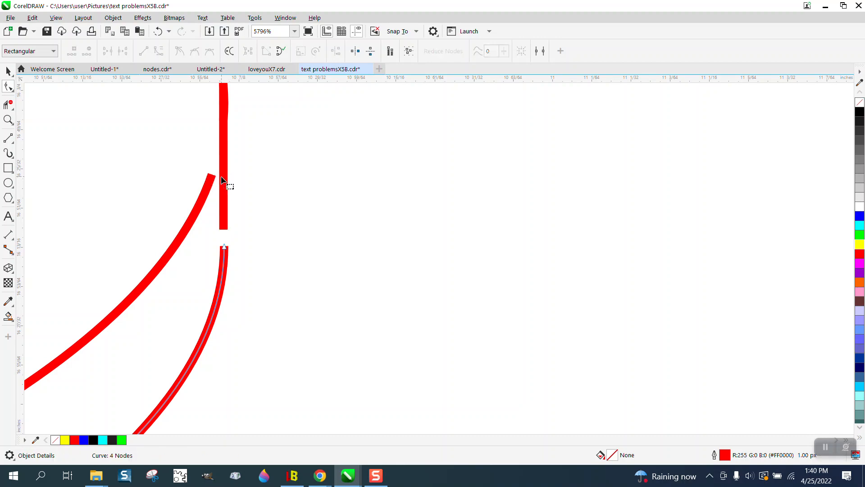
Step: Move the lower curve's open end to the bottom of the right line and the upper curve's open end onto that line
drag(225, 249, 225, 227)
click(213, 177)
drag(212, 177, 228, 178)
scroll(240, 186, down, 4)
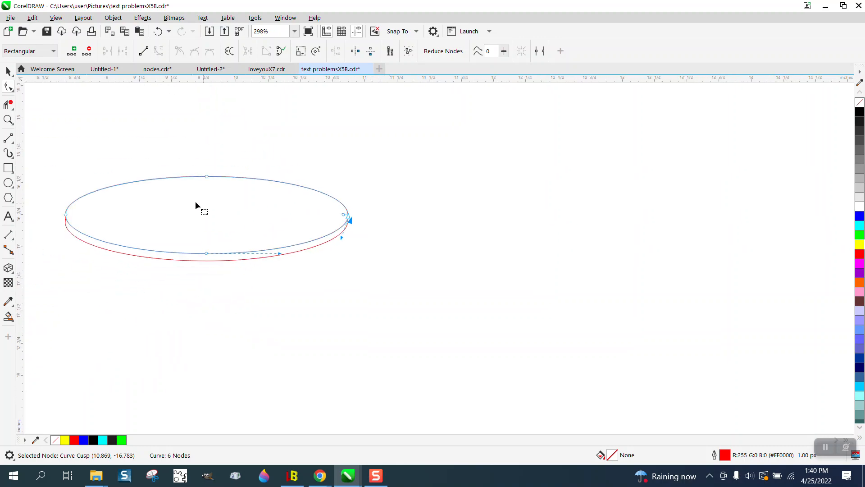
Step: Fill the disc's top ellipse with blue and its lower rim with cyan using Smart Fill with no outline
click(8, 317)
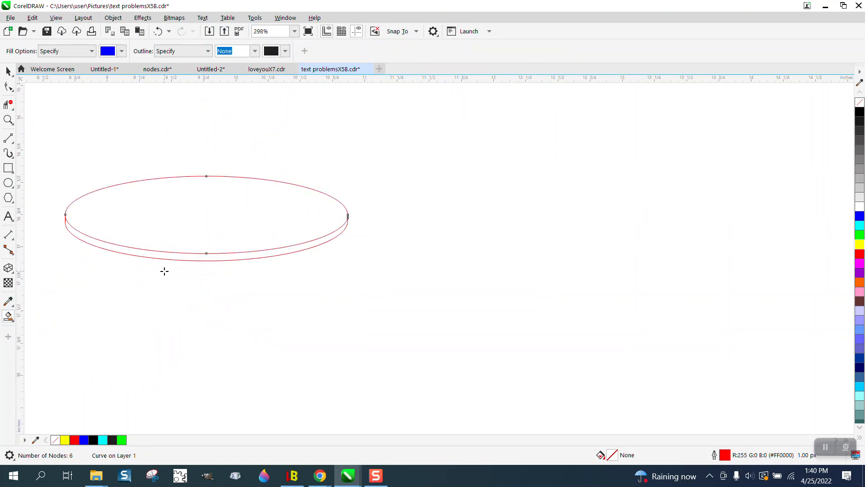
click(188, 238)
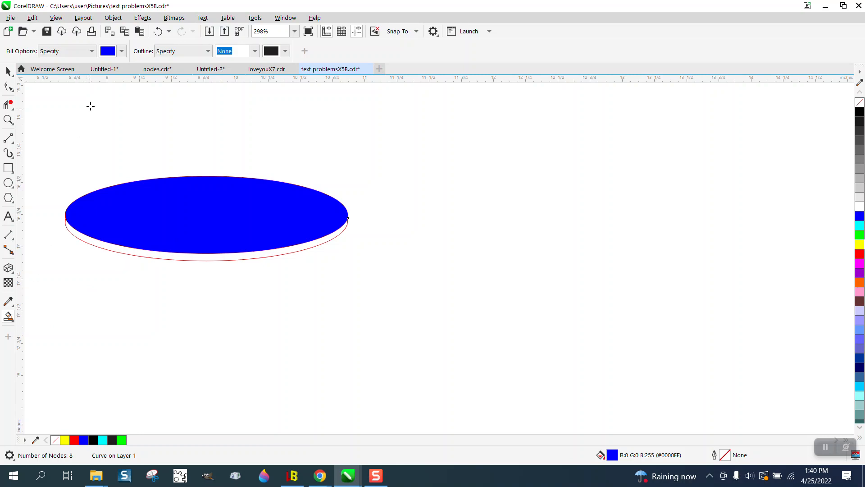
click(121, 51)
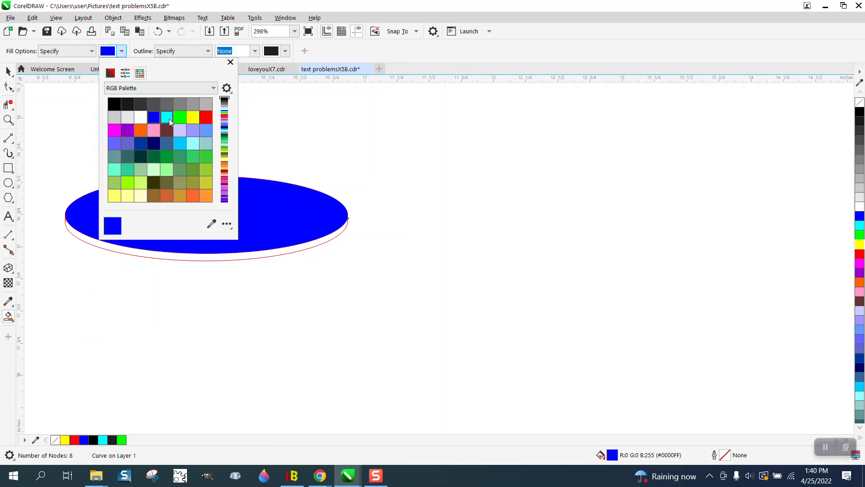
click(167, 117)
click(227, 257)
click(227, 257)
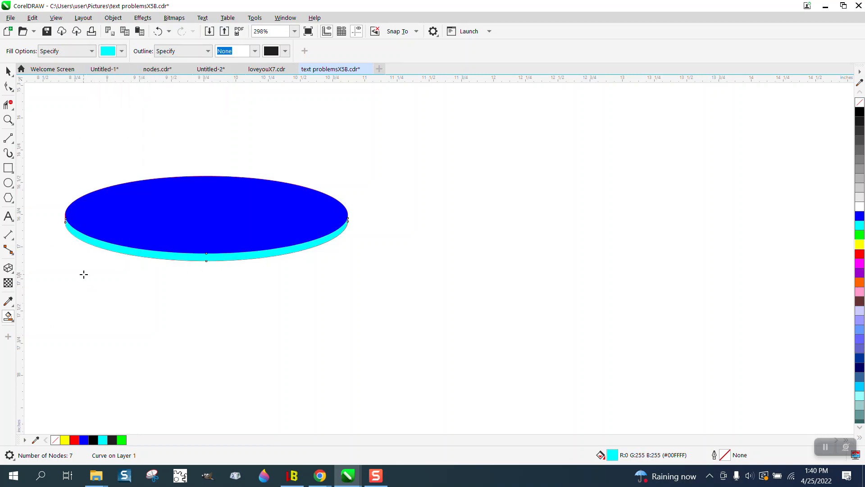
Step: Select all pieces of the blue-topped disc and remove their outlines
click(8, 119)
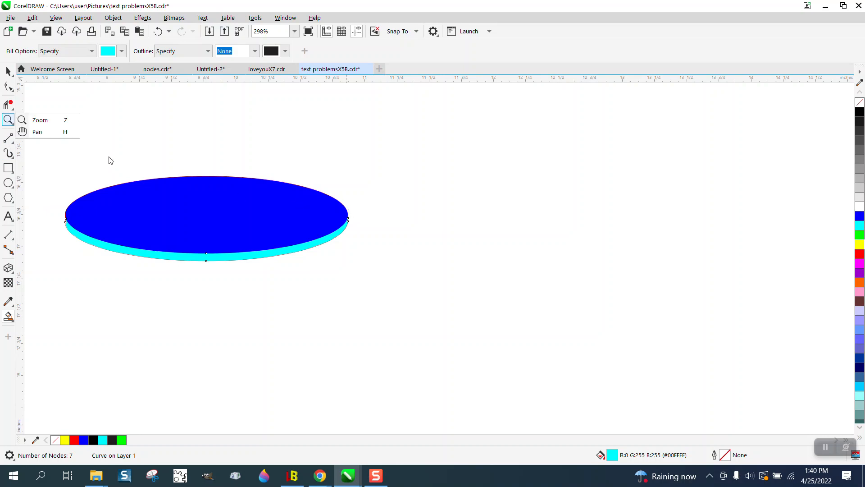
click(42, 120)
drag(315, 187, 371, 260)
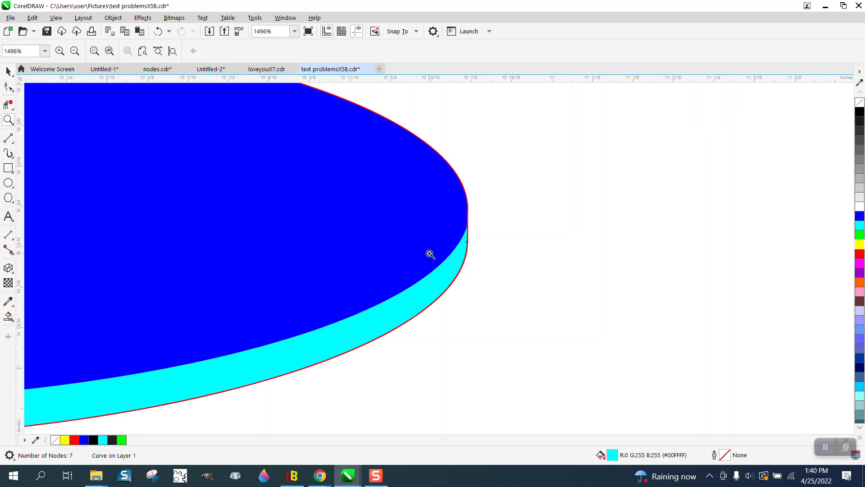
scroll(414, 249, down, 5)
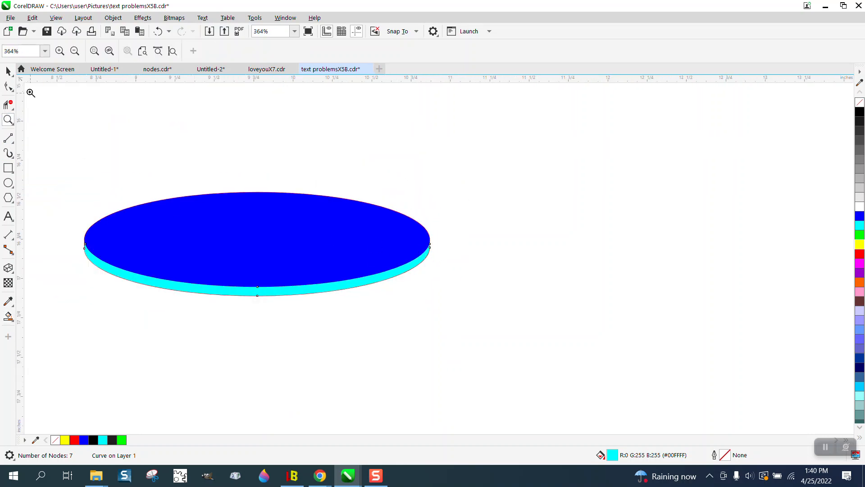
click(8, 71)
drag(61, 161, 462, 309)
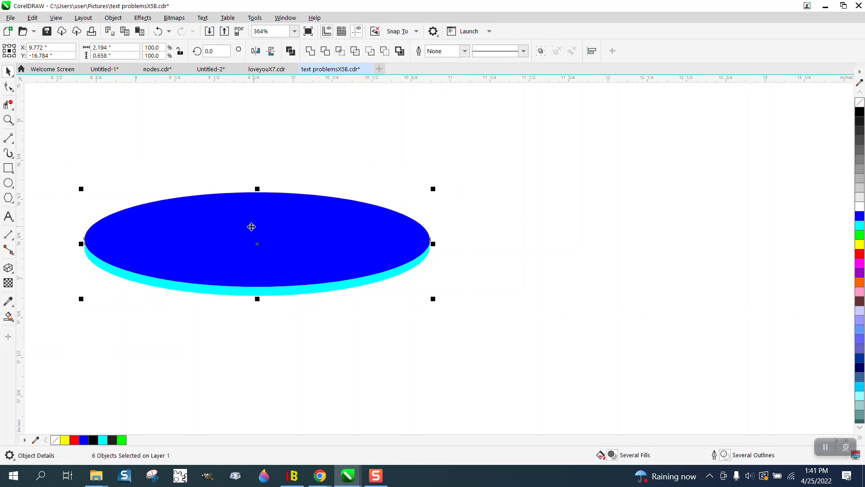
Step: Draw an ellipse about 2.28 by 0.5 inches below the leftmost cyan disc and fill it with cyan
scroll(344, 207, down, 4)
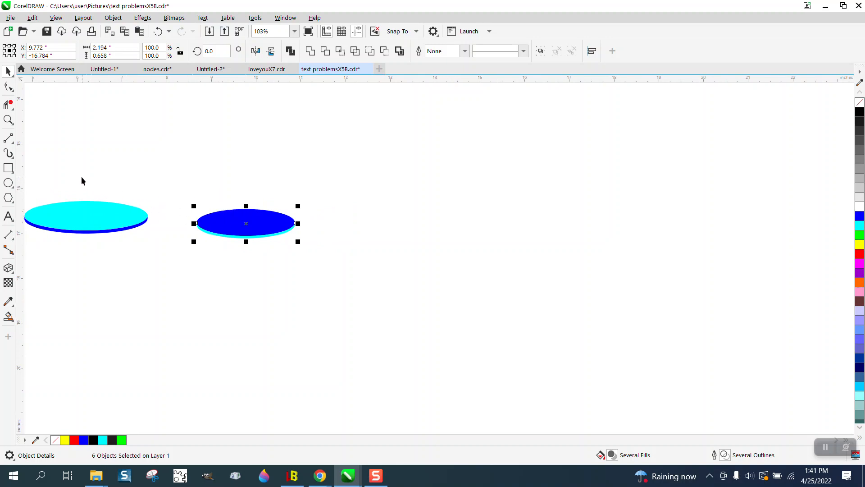
click(8, 120)
scroll(190, 207, down, 3)
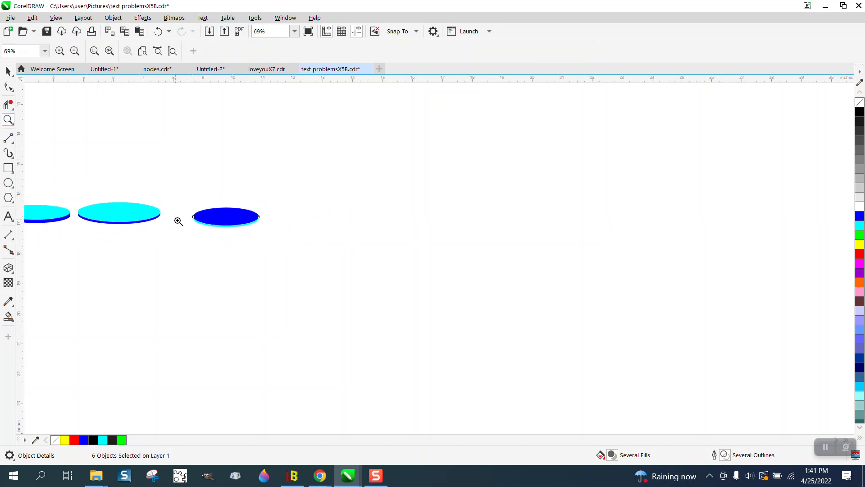
drag(93, 207, 207, 239)
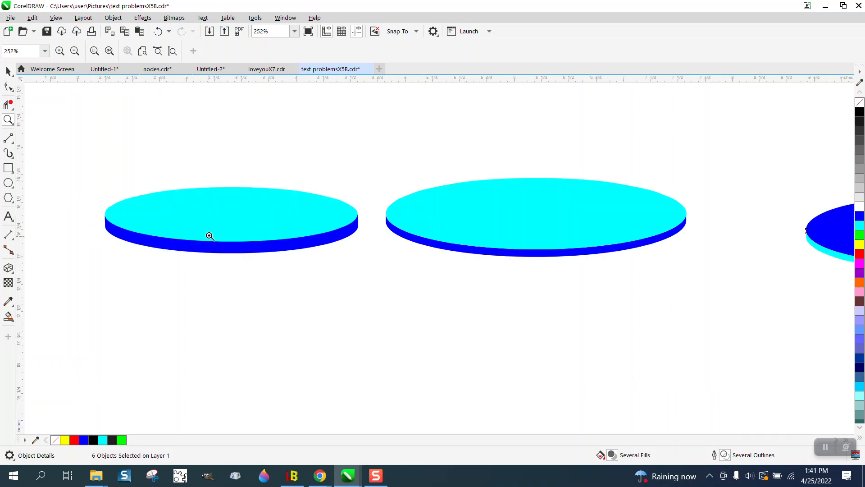
click(8, 183)
drag(371, 286, 119, 342)
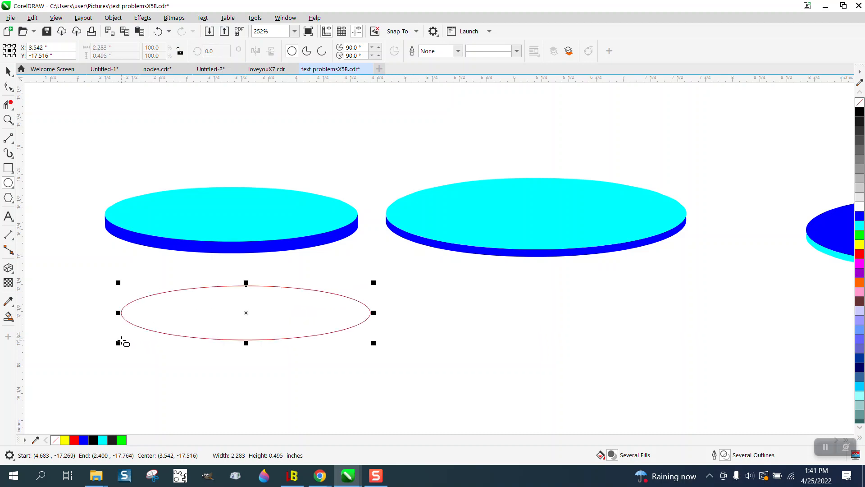
click(860, 230)
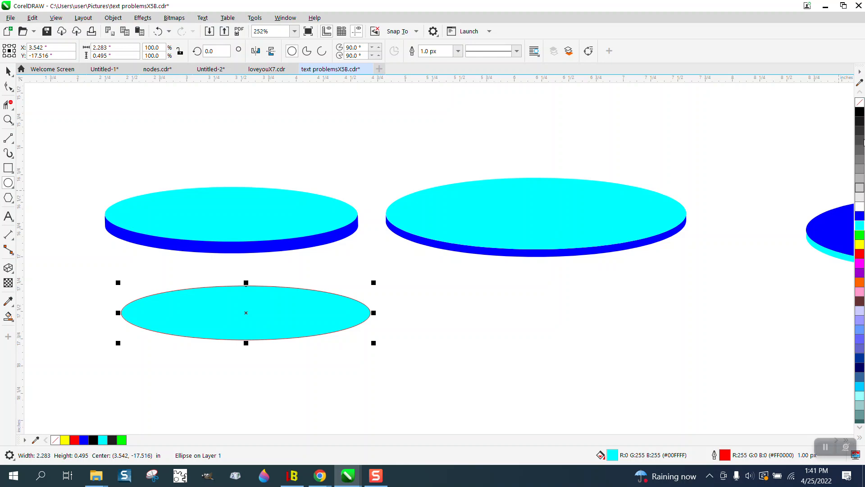
Step: Add a Block Shadow to the new cyan ellipse, extending downward about 0.05 inches at about 277 degrees
click(13, 272)
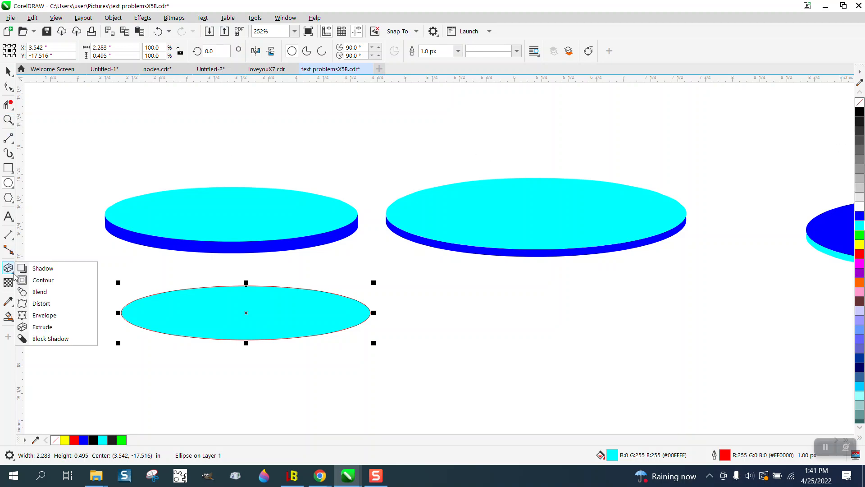
click(33, 293)
click(13, 272)
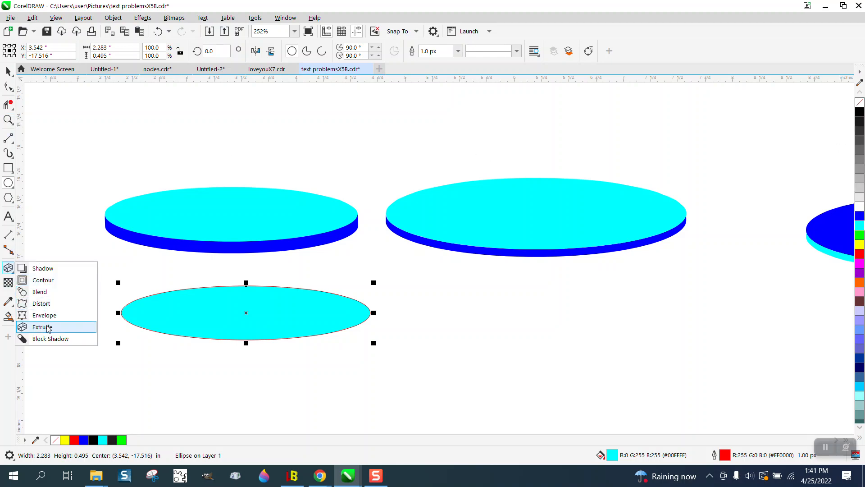
click(48, 339)
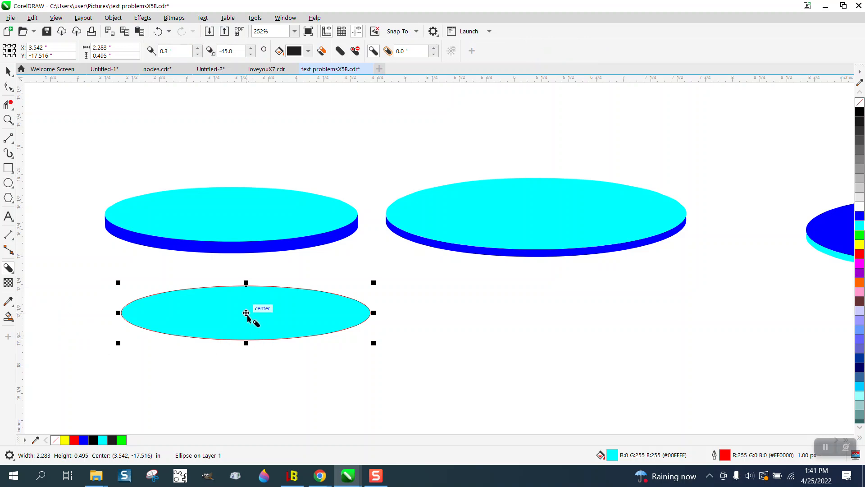
drag(246, 312, 247, 319)
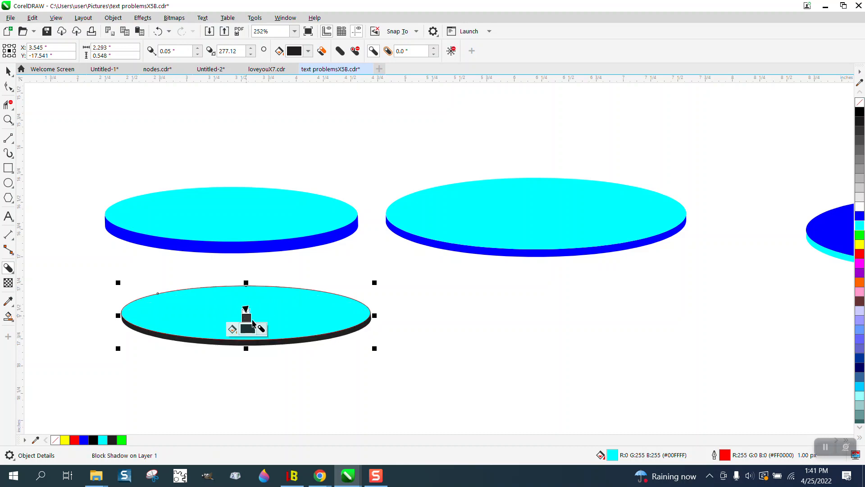
Step: Break the block shadow apart from the ellipse and fill the separated shadow with blue
click(9, 71)
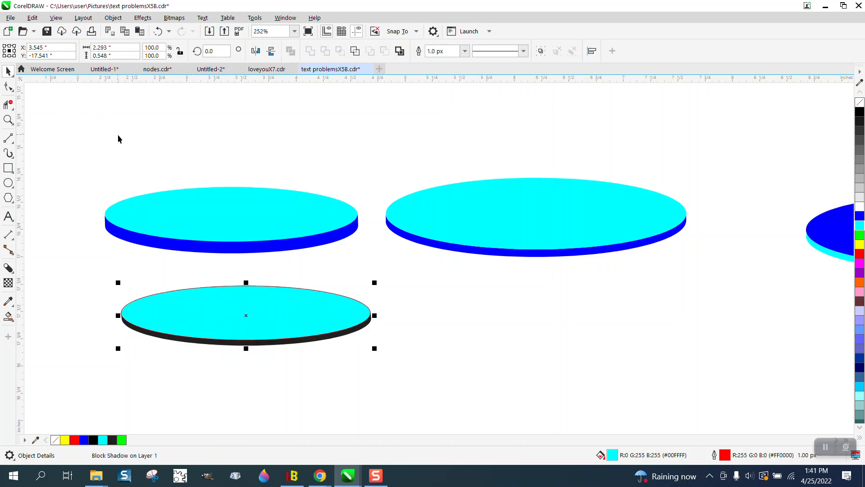
click(113, 18)
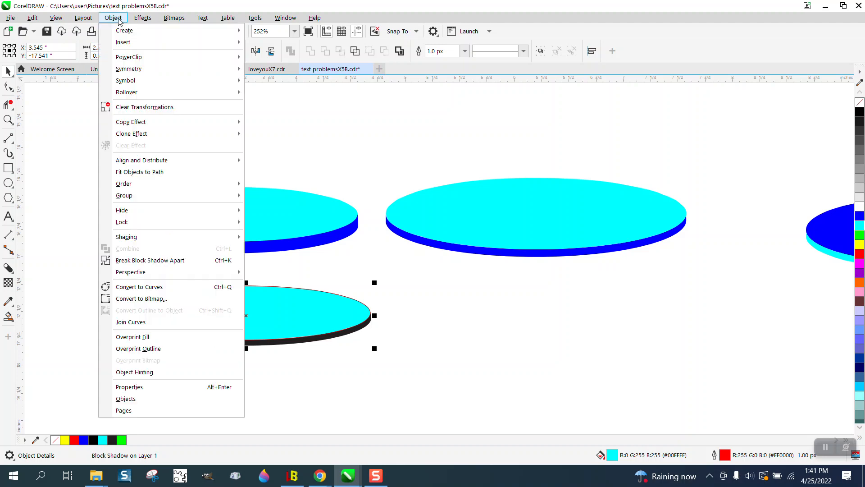
click(153, 261)
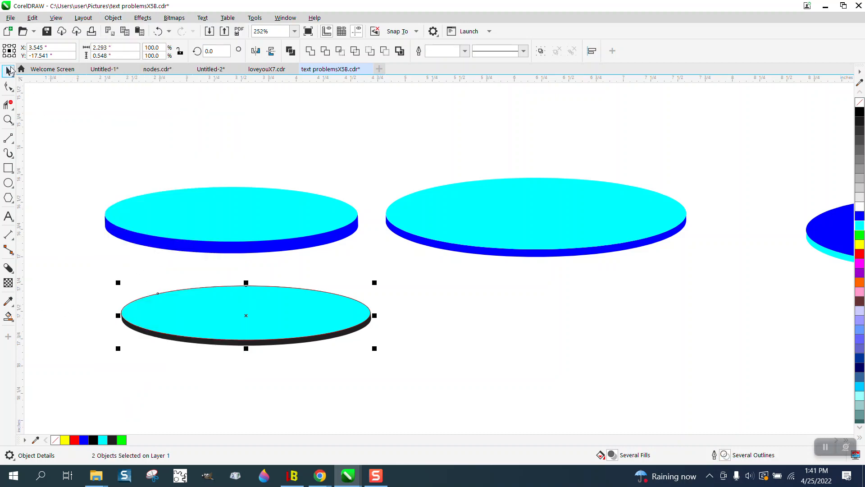
click(11, 89)
click(130, 356)
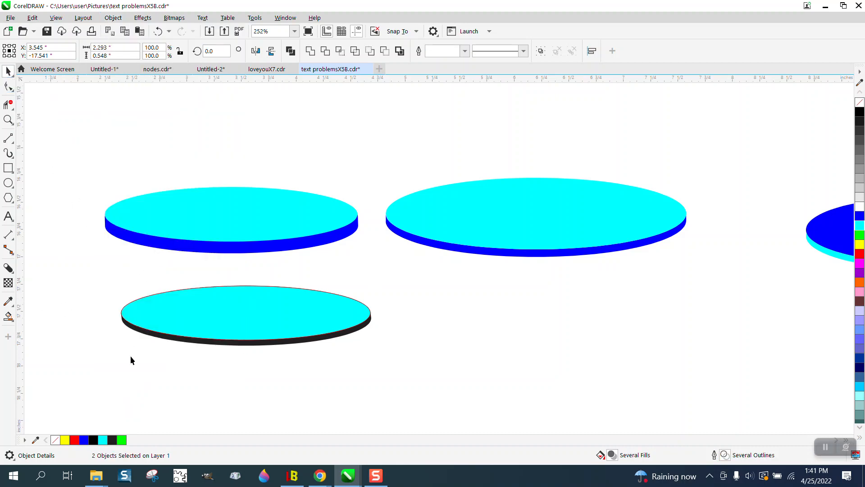
click(180, 344)
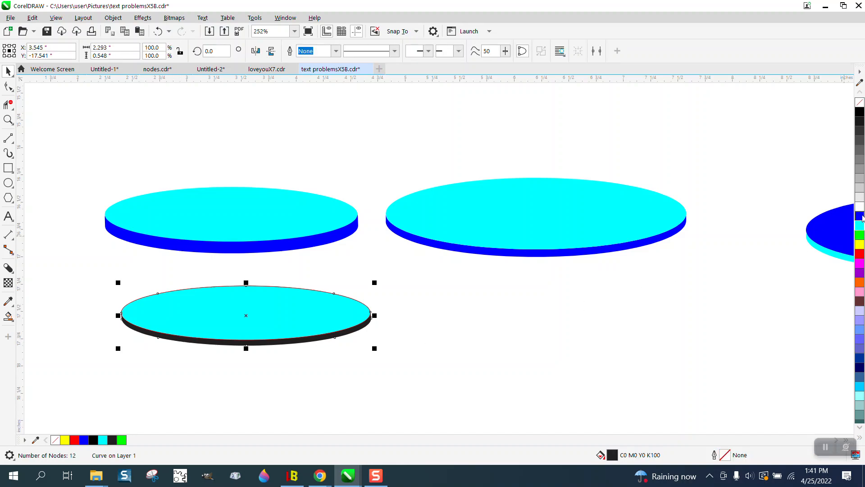
click(861, 218)
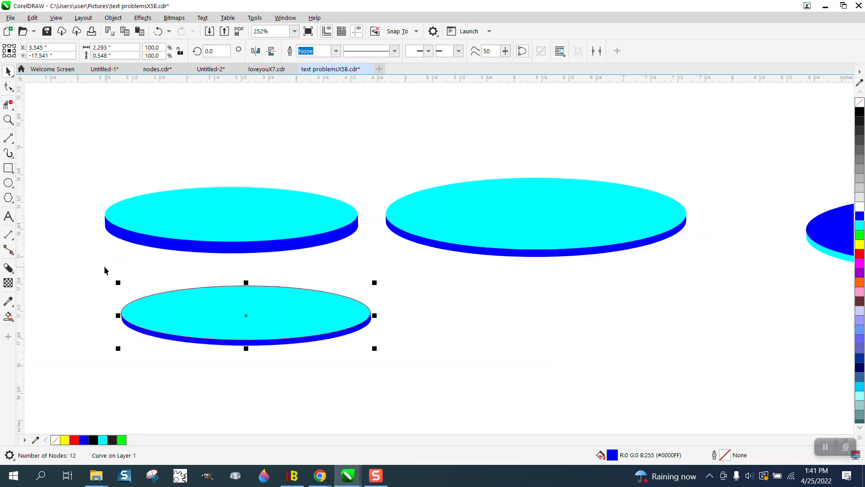
Step: Remove the outlines from the new ellipse and its blue shadow, and inspect the disc's upper edge up close
drag(105, 271, 393, 369)
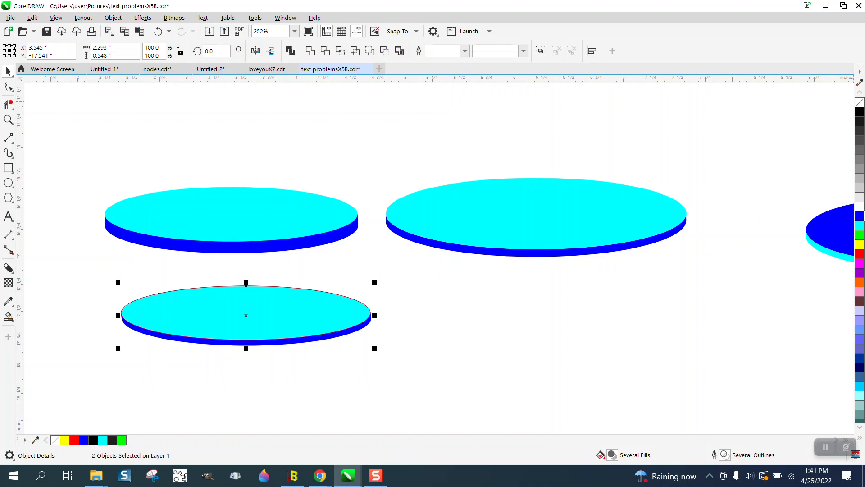
right_click(860, 103)
click(8, 120)
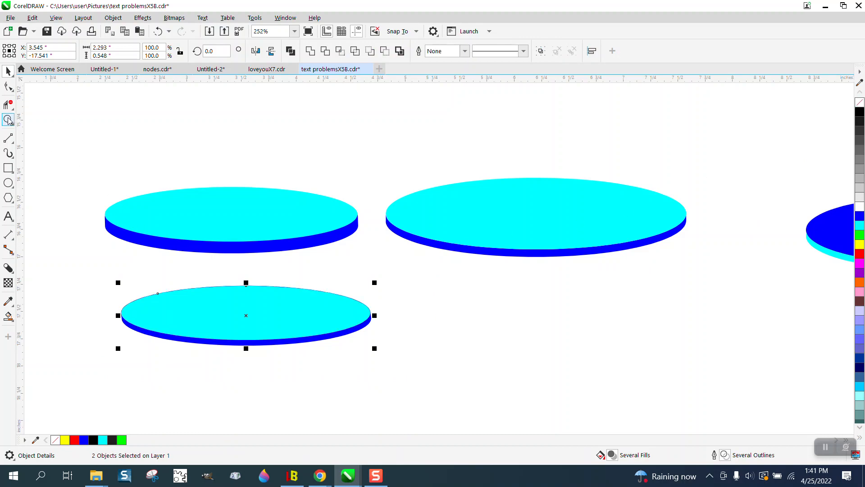
drag(232, 270, 283, 298)
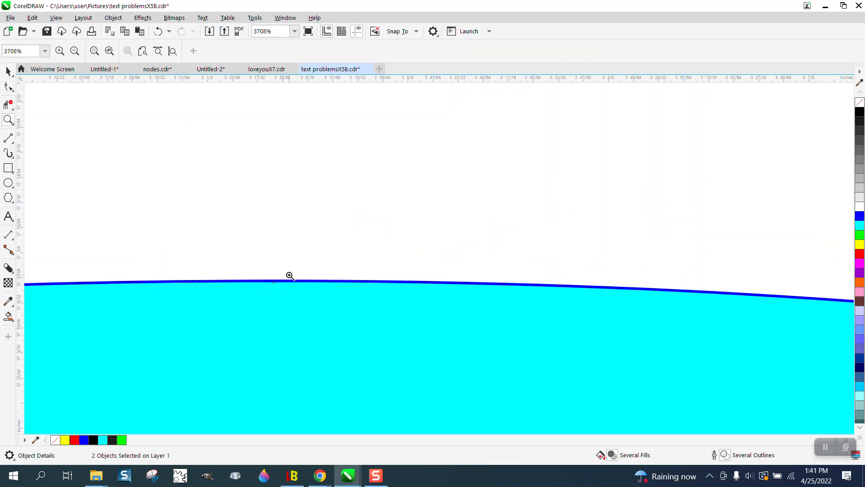
scroll(289, 275, down, 3)
scroll(316, 278, down, 4)
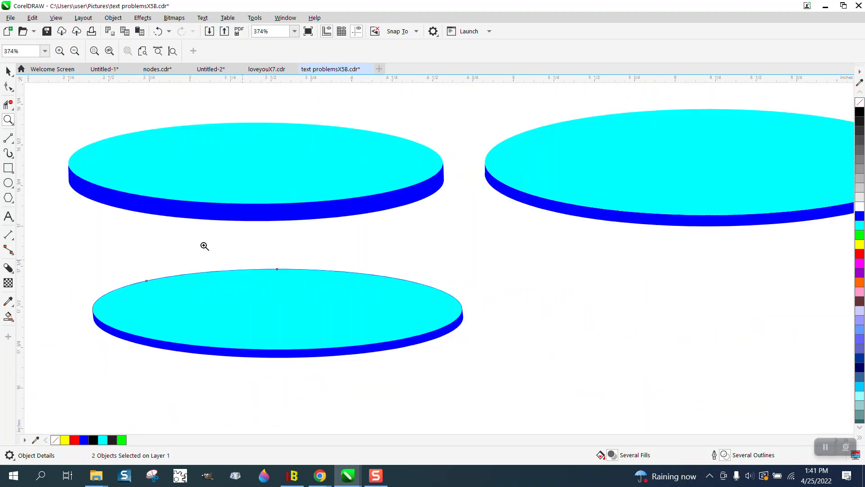
Step: Set the document's nudge distance to .001 inches with nothing selected
click(8, 71)
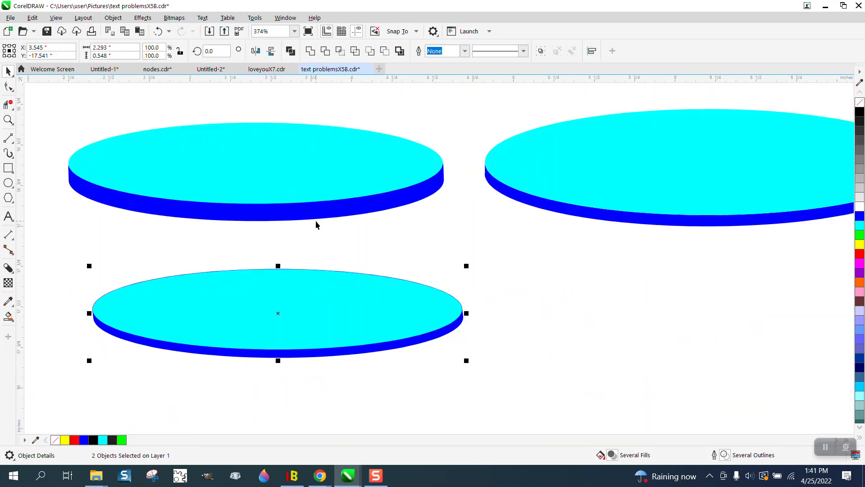
click(316, 222)
click(280, 358)
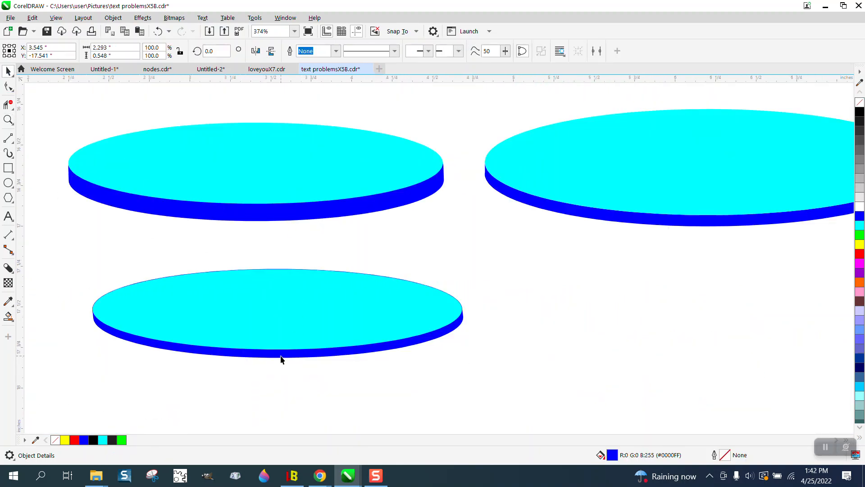
click(280, 356)
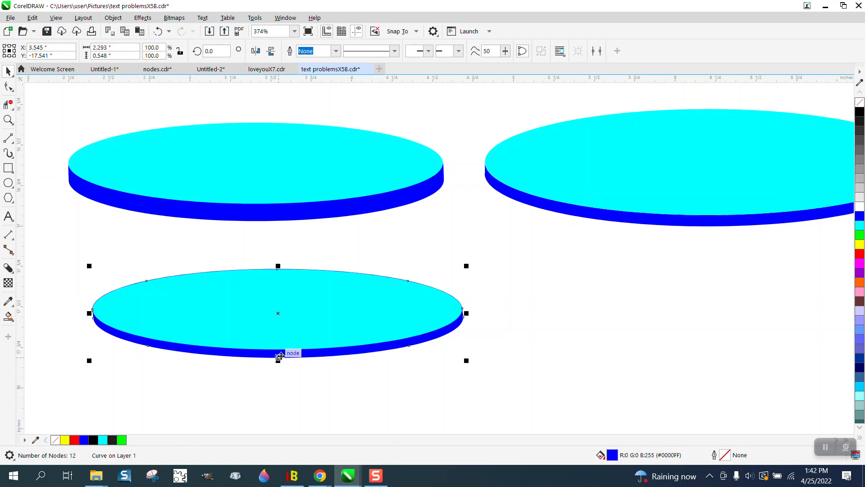
click(390, 244)
drag(366, 51, 342, 50)
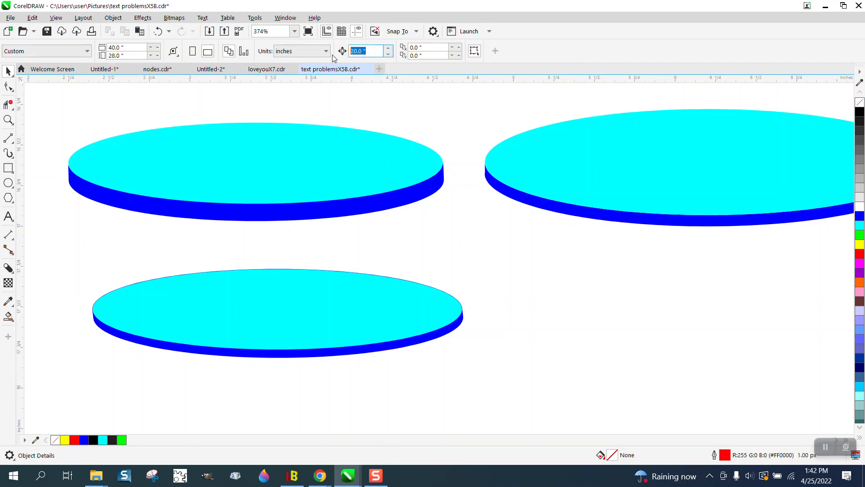
text(.001)
Step: Nudge the blue shadow shape down four steps behind the cyan ellipse
click(373, 351)
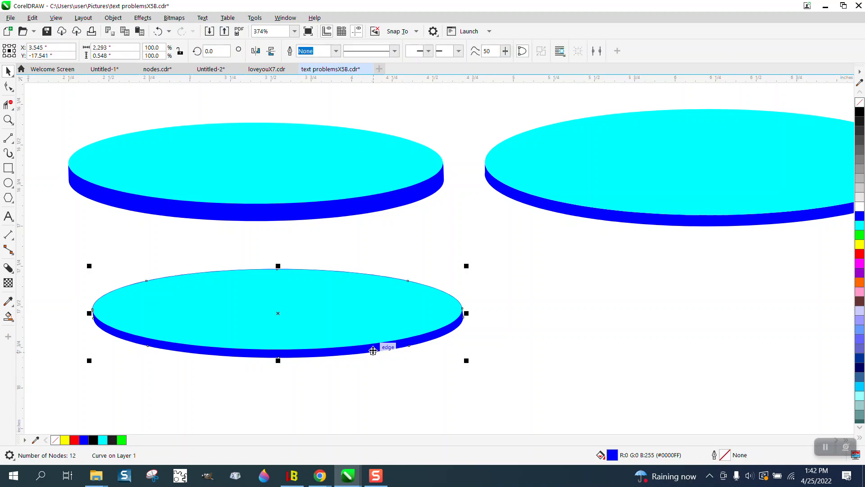
key(Down)
key(Down)
key(Down)
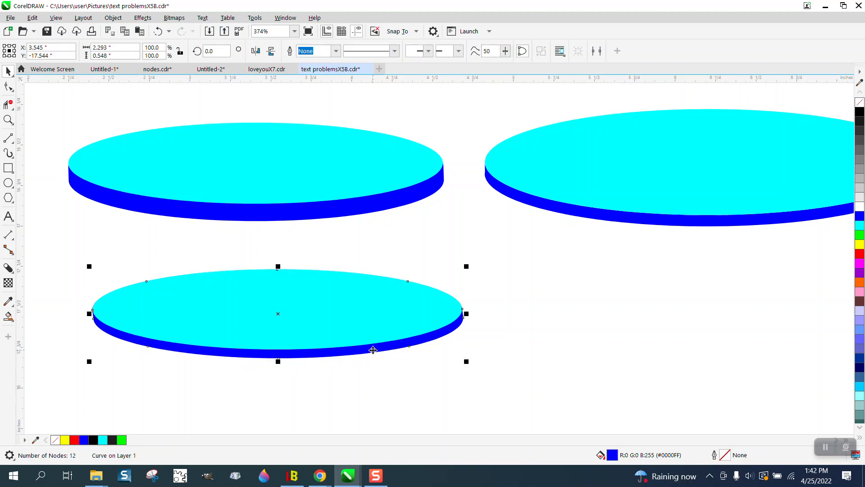
key(Down)
Step: Examine the left and right ends of the new disc up close, where the blue shadow meets the cyan ellipse
click(8, 120)
drag(83, 272, 150, 325)
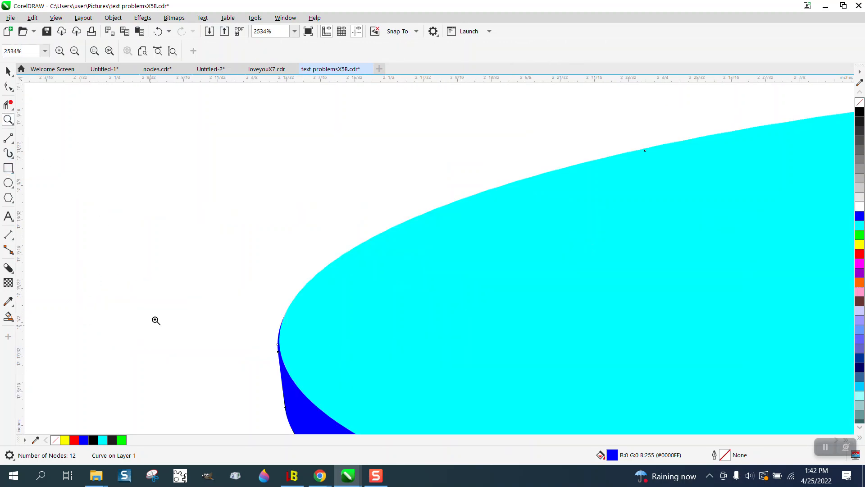
scroll(247, 332, down, 1)
scroll(216, 325, down, 2)
scroll(216, 325, down, 1)
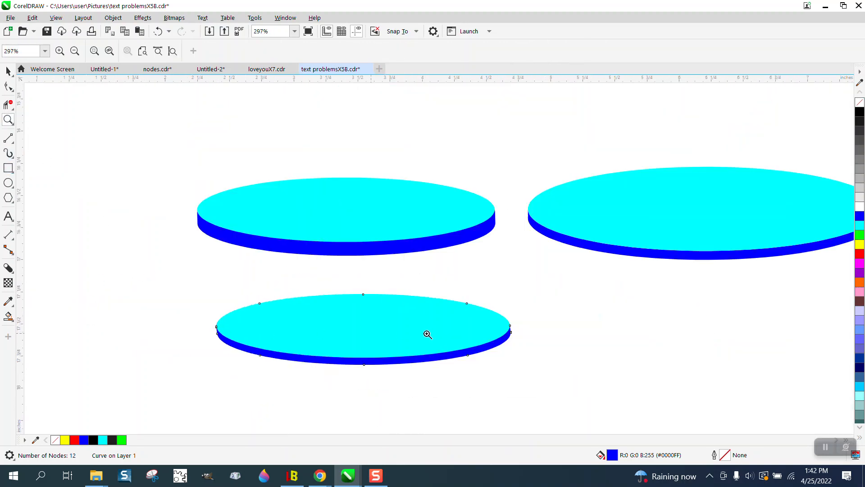
drag(500, 333, 550, 354)
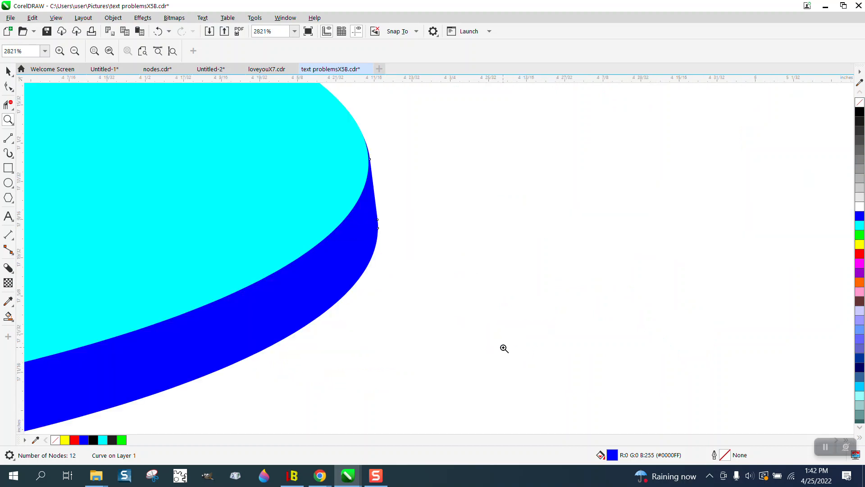
scroll(449, 348, down, 1)
scroll(491, 339, down, 1)
scroll(409, 322, down, 2)
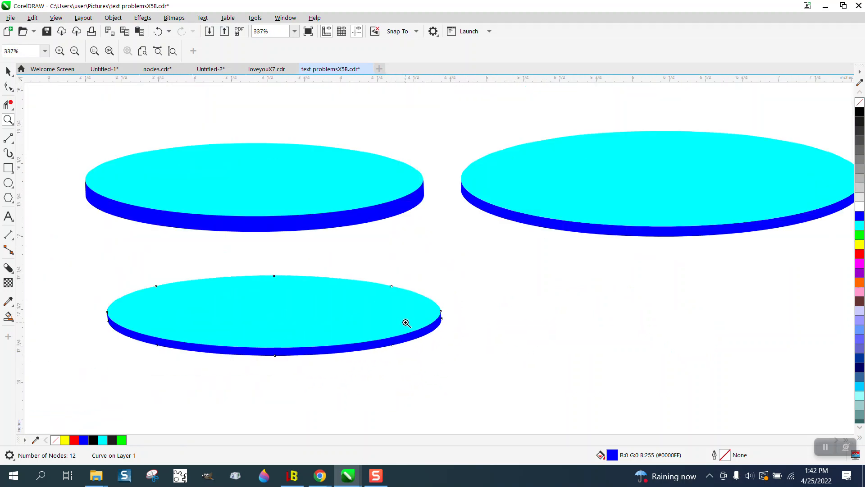
click(8, 71)
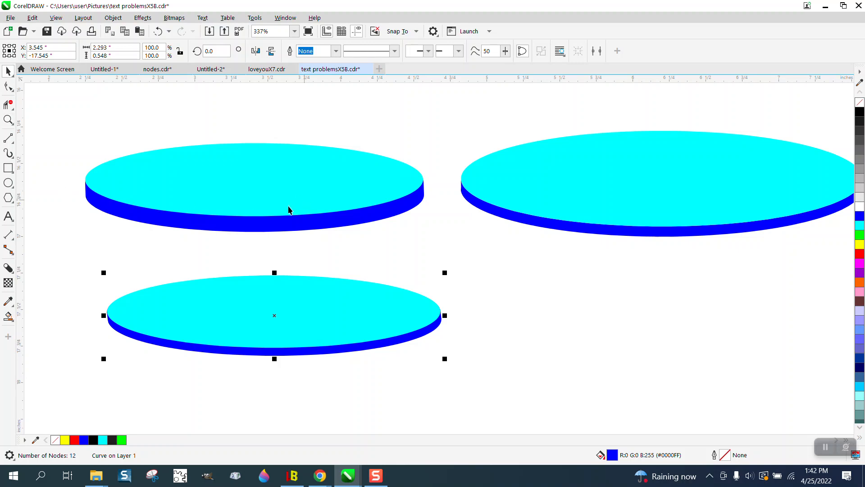
click(70, 321)
click(9, 316)
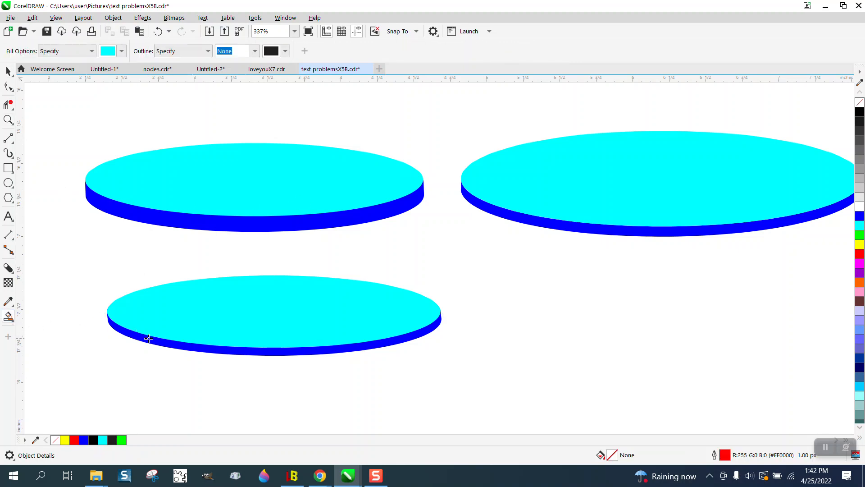
click(8, 71)
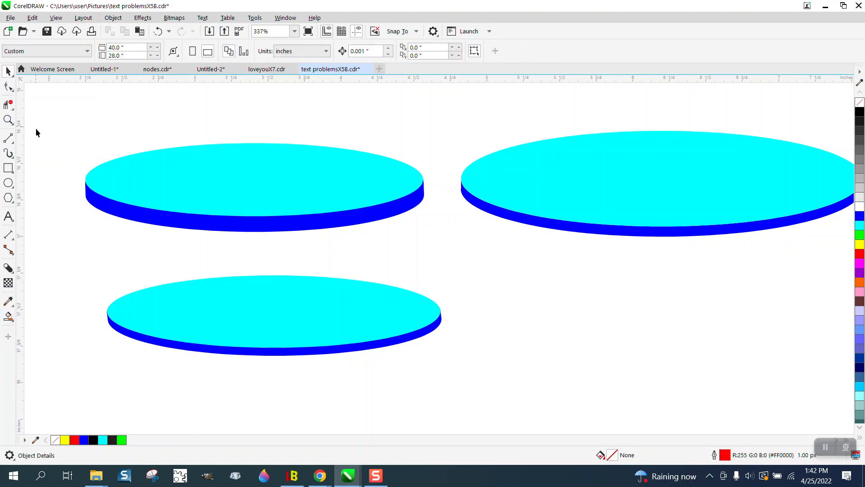
Step: Fill the cyan top ellipse of the lower disc with yellow and deselect it
click(233, 301)
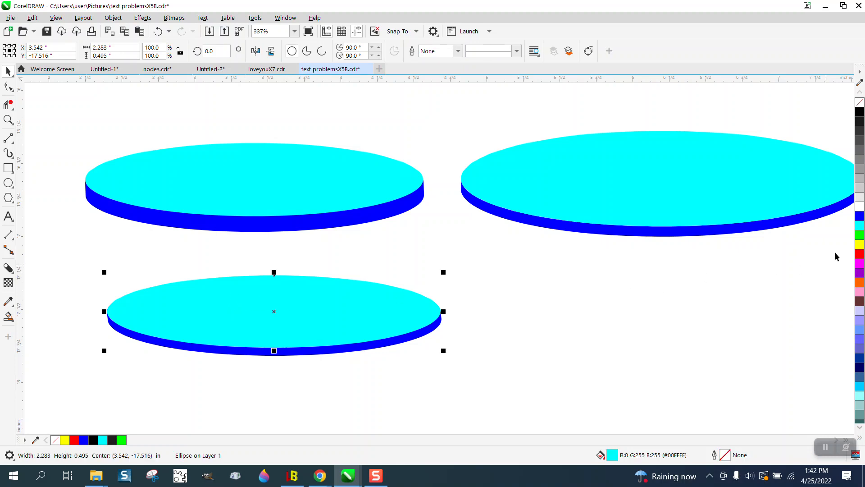
click(860, 244)
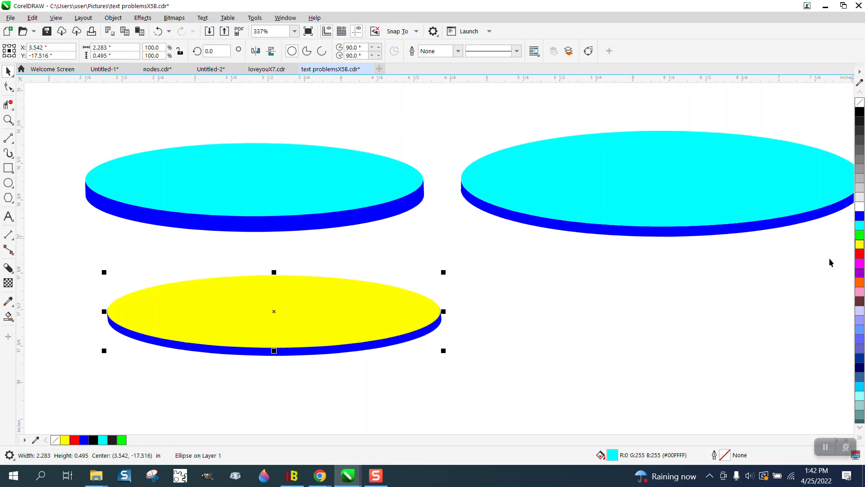
click(423, 357)
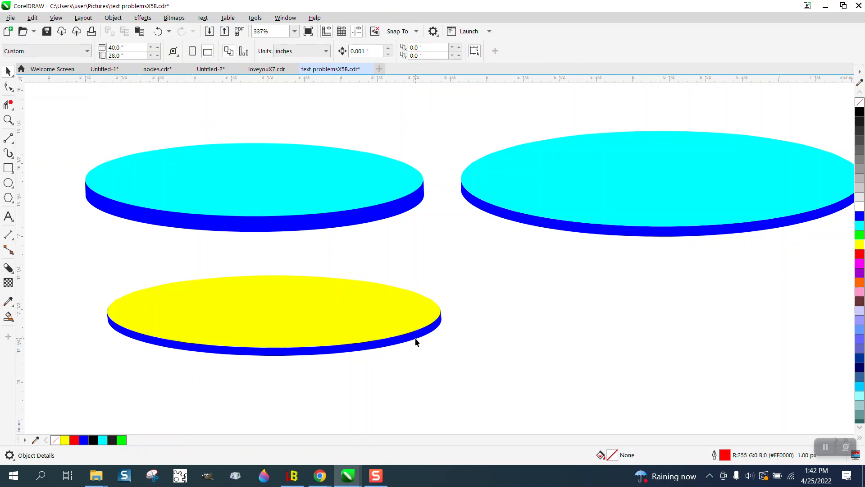
Step: Try green on the lower disc's blue shadow shape, and settle on red (#FF0000) as its fill
click(416, 342)
click(860, 235)
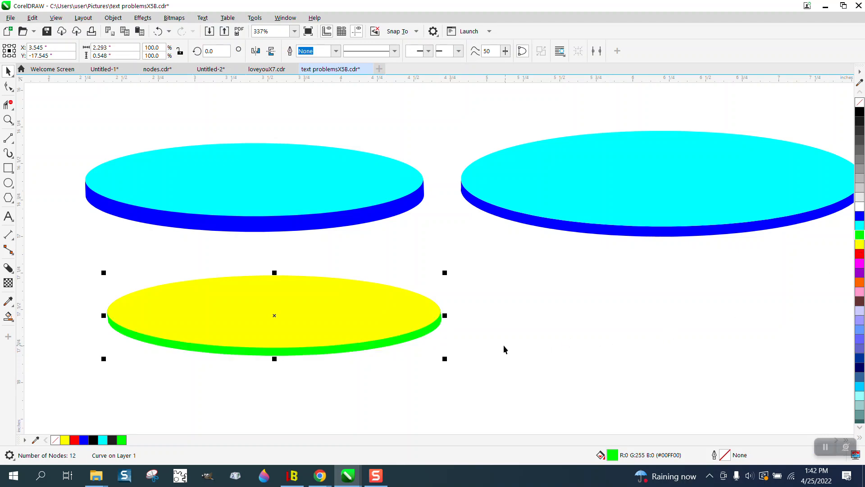
click(861, 256)
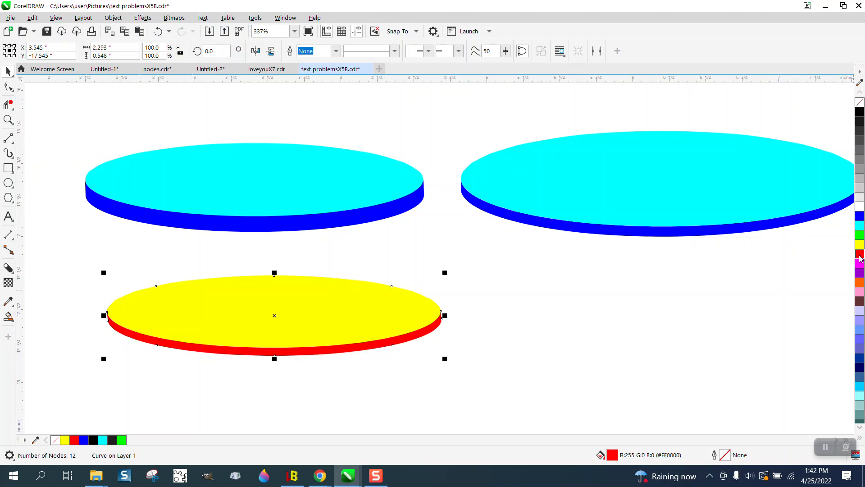
Step: Try pink (#FF99CC) on the lower disc's top ellipse, and settle on orange (#FF6600) as its fill
click(396, 303)
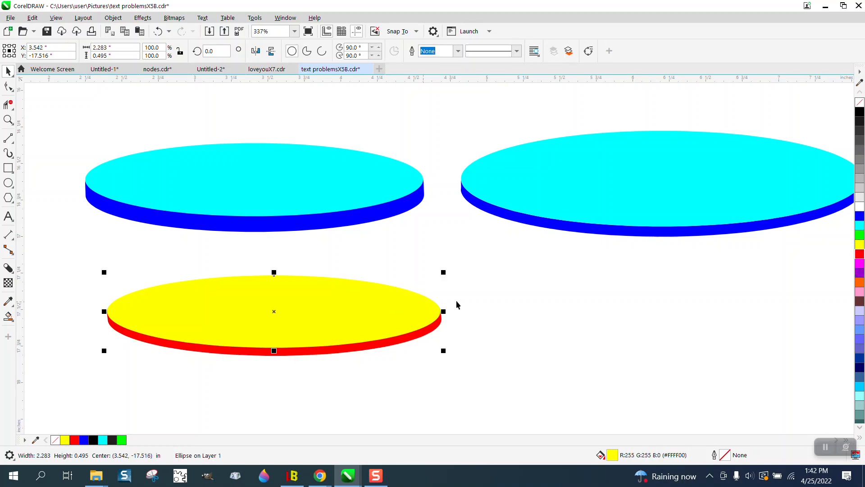
click(861, 293)
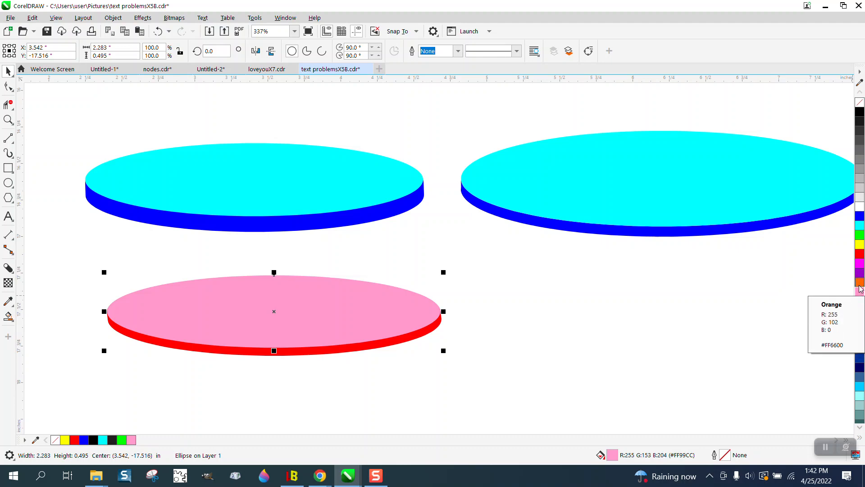
click(860, 283)
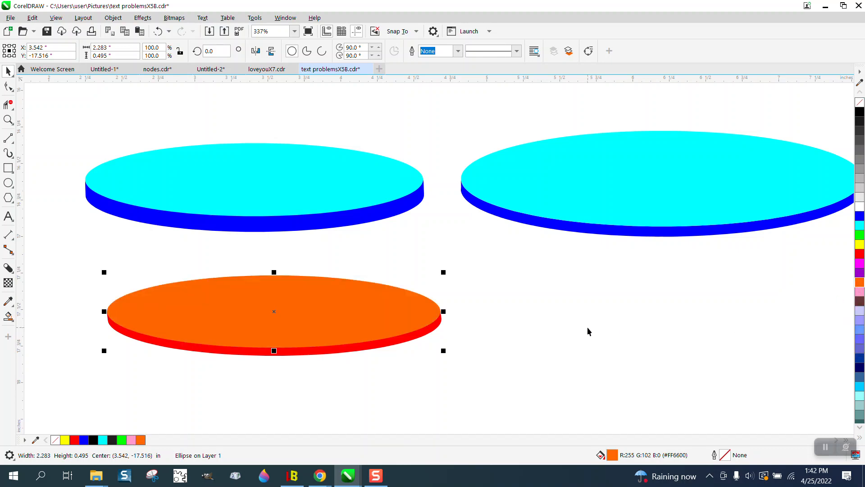
Step: Open the set of effect tools that contains Block Shadow, with the orange ellipse still selected
scroll(449, 322, down, 2)
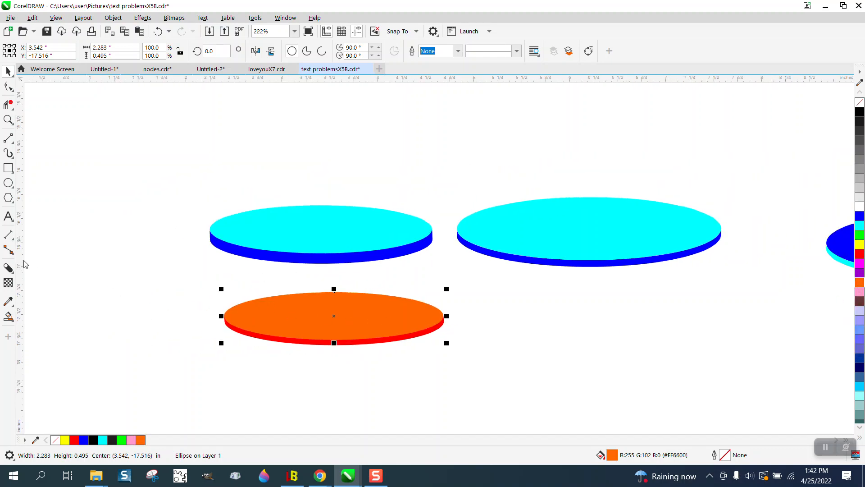
click(13, 272)
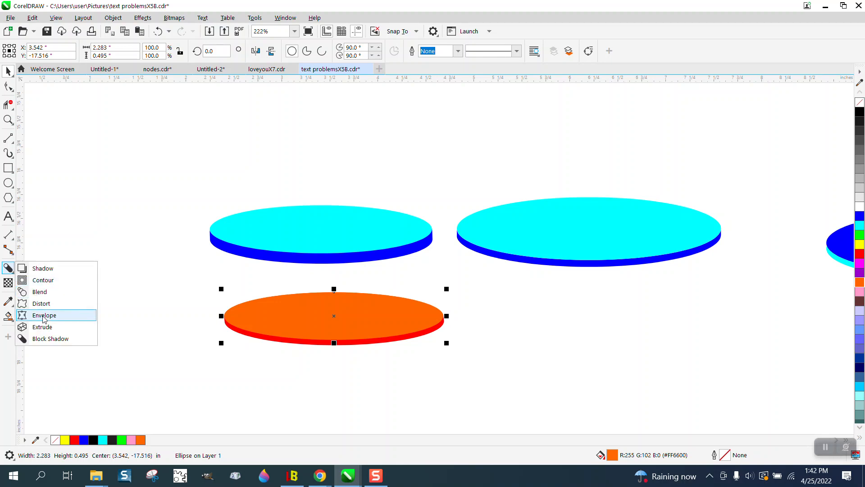